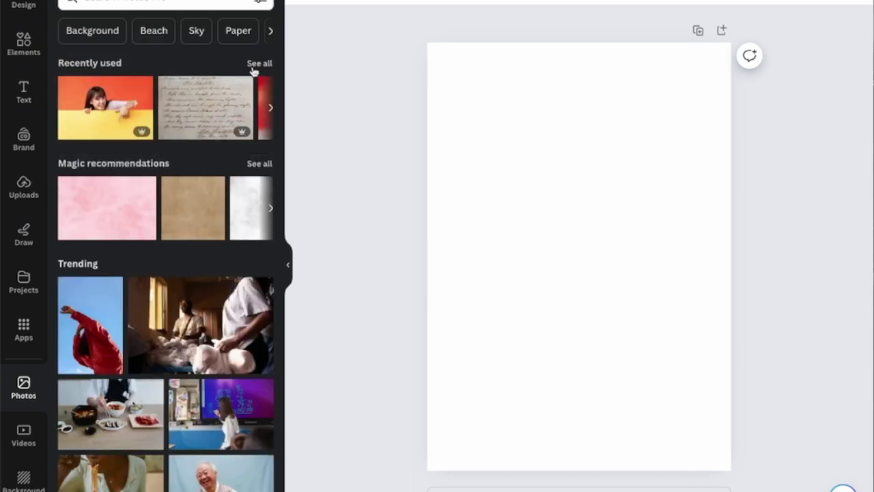
# Search the Photos library for 'poem'.
pyautogui.click(164, 2)
pyautogui.write('p')
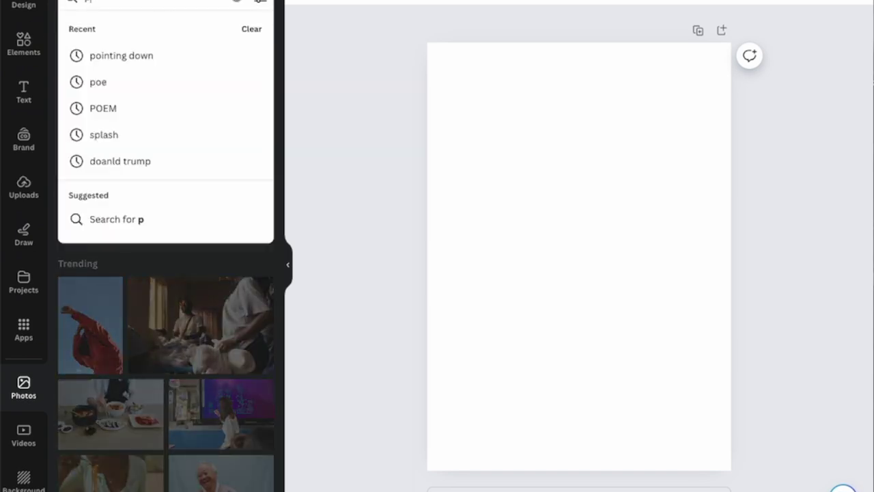
pyautogui.write('oem')
pyautogui.press('Return')
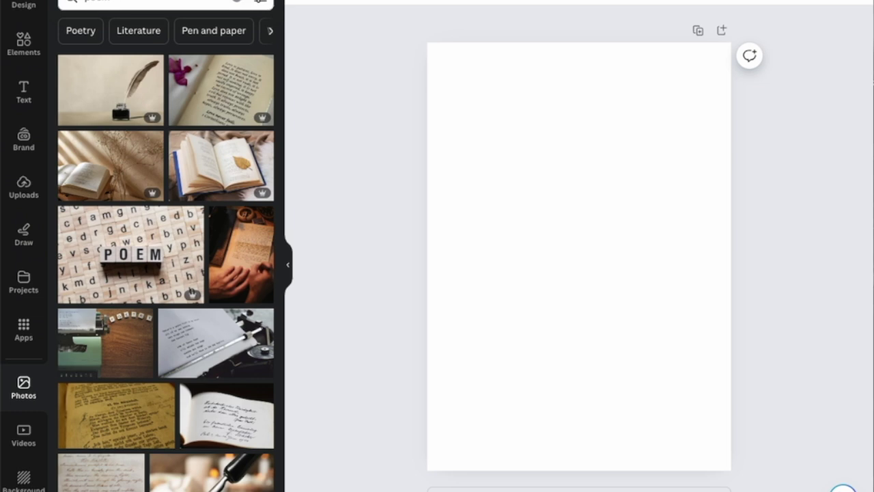
# Add the open-book 'Love is patient' photo and enlarge it to the full page width.
pyautogui.click(228, 92)
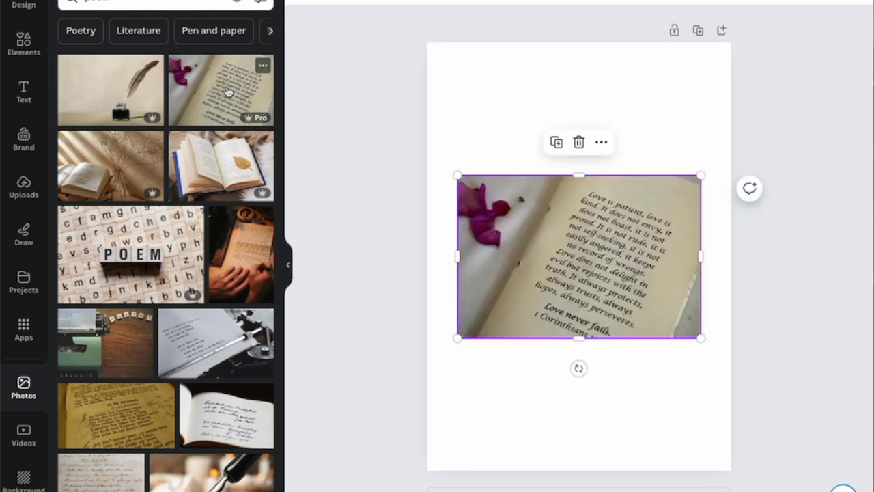
pyautogui.moveTo(457, 176); pyautogui.dragTo(427, 155)
pyautogui.moveTo(700, 338); pyautogui.dragTo(730, 357)
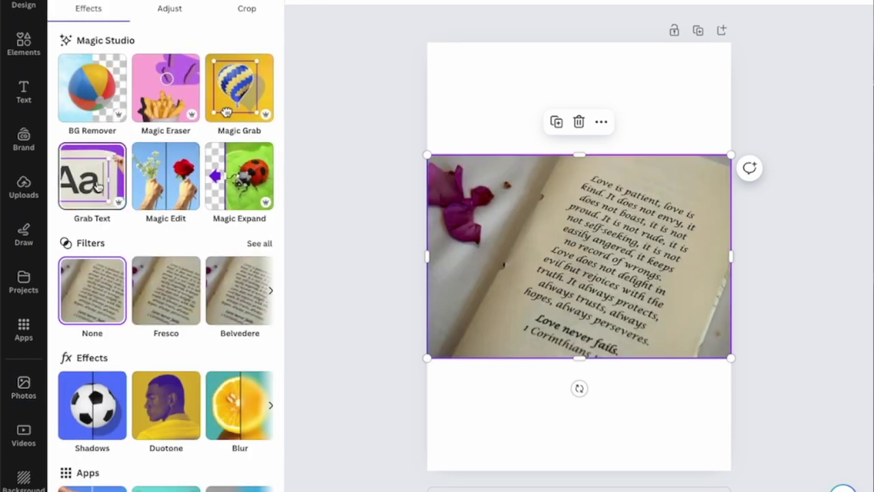
# Use Grab Text in Click mode to extract the verse and 'Love never fails.' blocks.
pyautogui.click(100, 183)
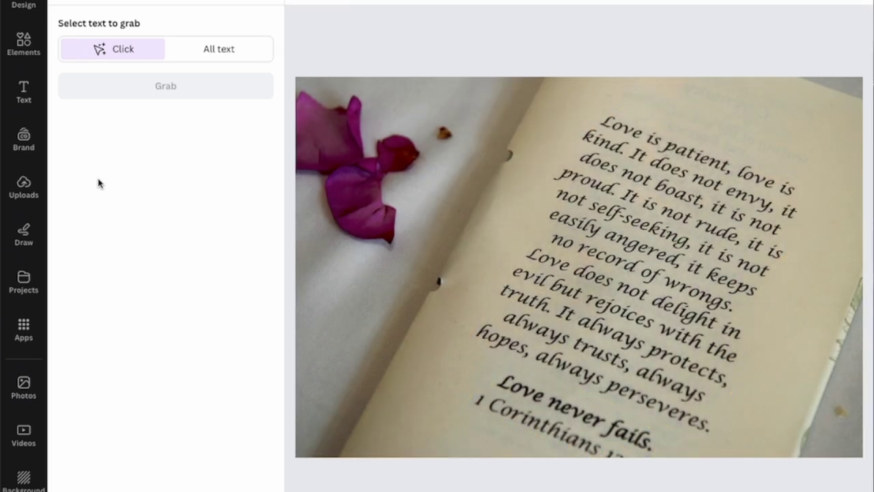
pyautogui.click(228, 48)
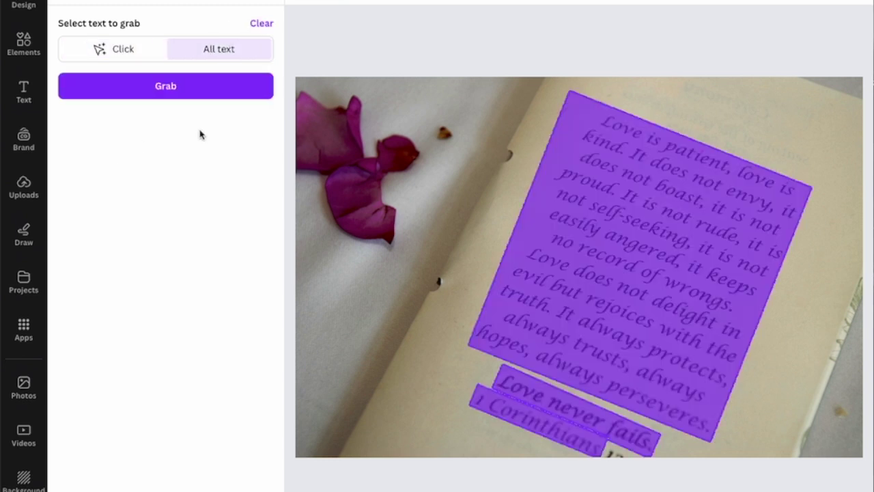
pyautogui.click(174, 91)
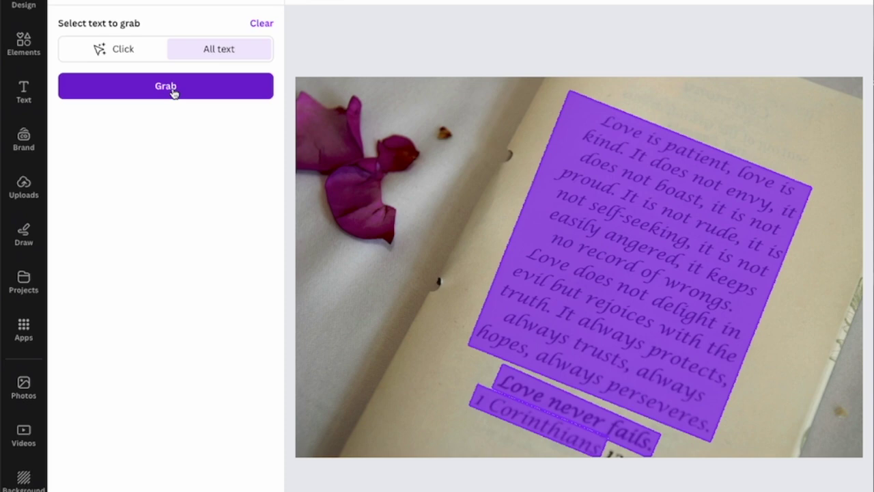
pyautogui.click(138, 53)
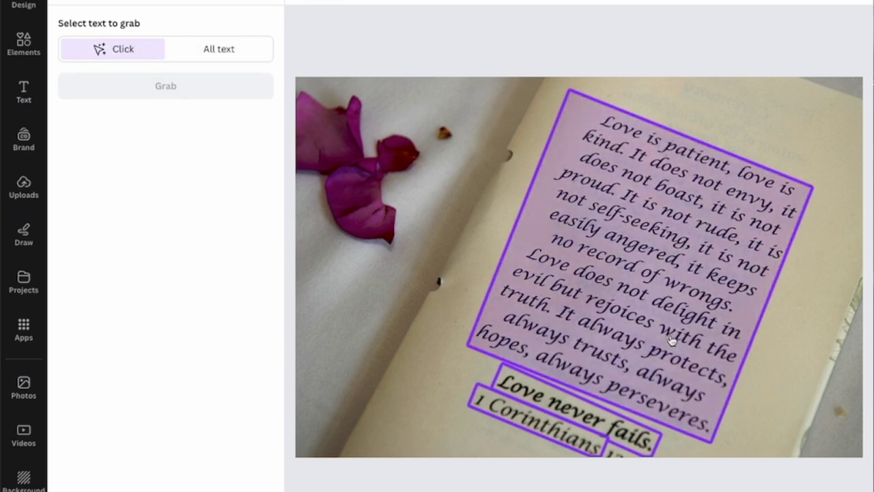
pyautogui.click(673, 339)
pyautogui.click(581, 409)
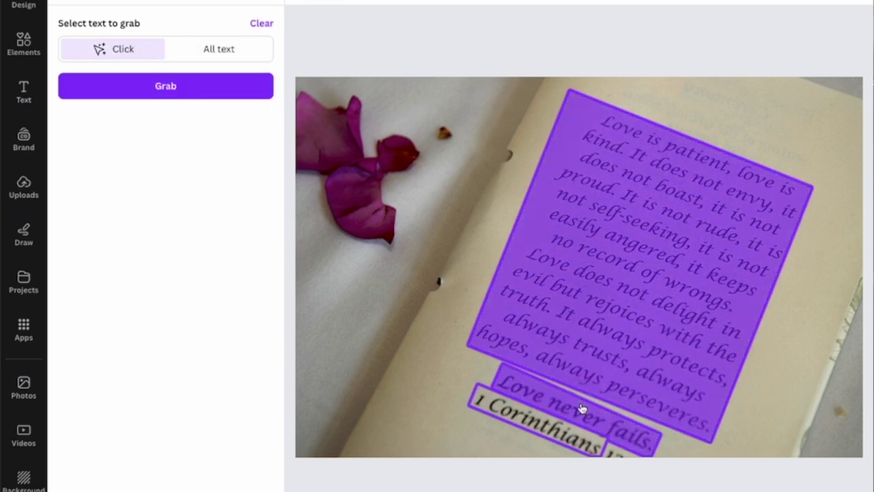
pyautogui.click(181, 87)
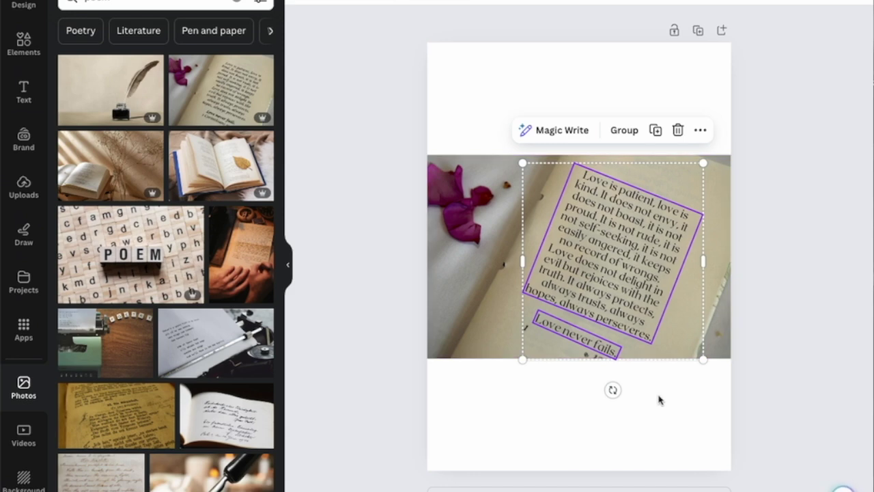
# Move the grabbed text aside and delete the photo behind it.
pyautogui.moveTo(612, 278); pyautogui.dragTo(577, 276)
pyautogui.click(712, 325)
pyautogui.press('Delete')
# Move the verse text box to the top centre and enlarge it.
pyautogui.moveTo(439, 191); pyautogui.dragTo(621, 373)
pyautogui.click(736, 455)
pyautogui.moveTo(628, 288); pyautogui.dragTo(598, 185)
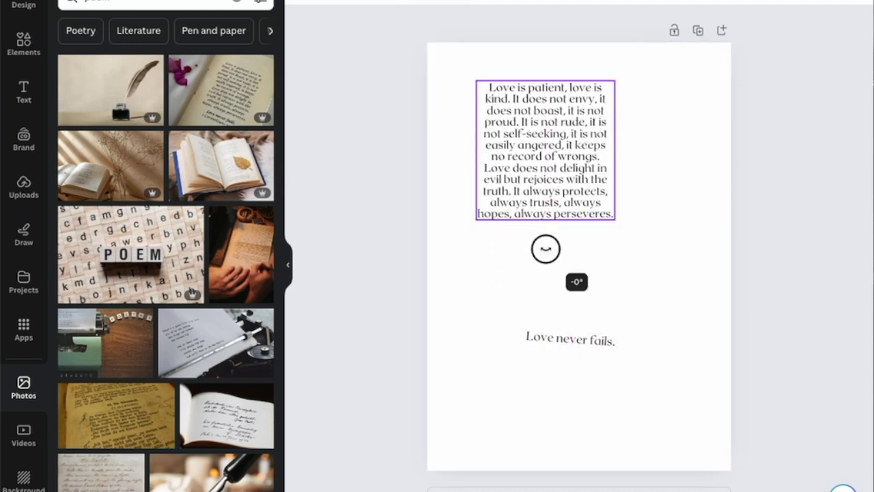
pyautogui.moveTo(615, 218); pyautogui.dragTo(699, 305)
pyautogui.moveTo(626, 269); pyautogui.dragTo(587, 249)
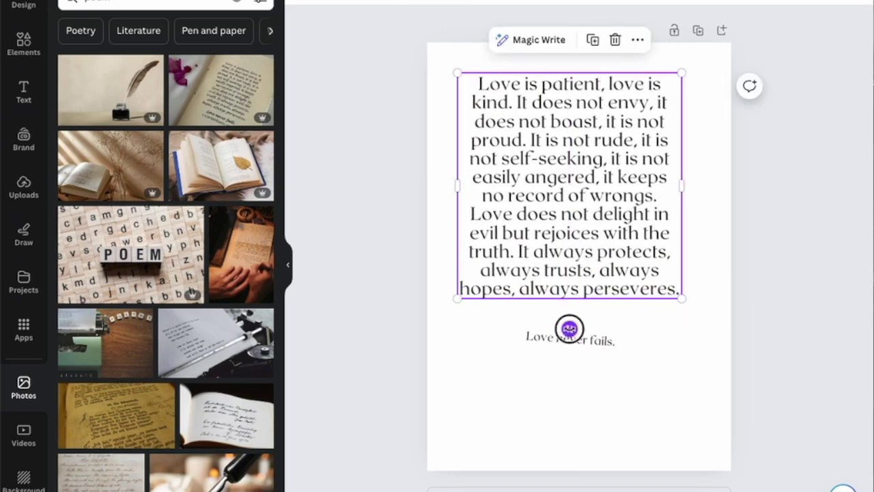
# Delete the 'Love never fails.' line and select the verse.
pyautogui.click(581, 340)
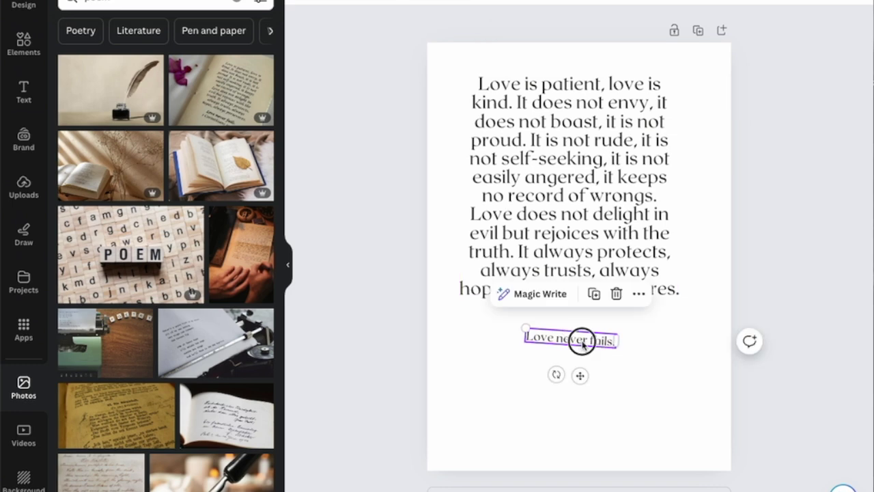
pyautogui.press('Delete')
pyautogui.click(655, 292)
# Test-type on a new line after 'perseveres.', erase it, then bring up the font list.
pyautogui.click(655, 287)
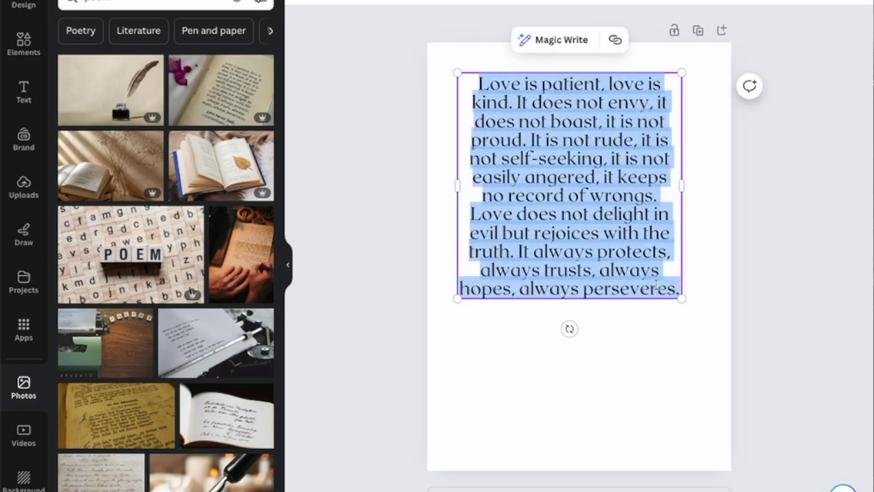
pyautogui.click(680, 289)
pyautogui.press('Return')
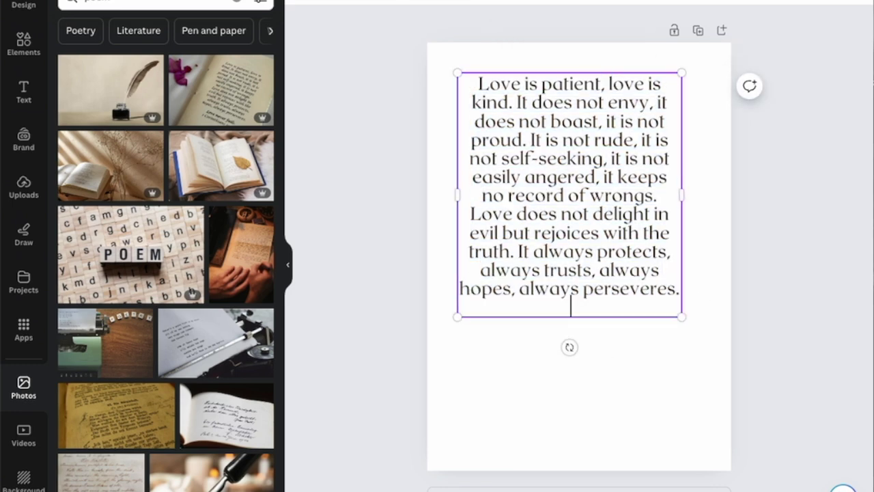
pyautogui.write('abcd;dljfs;j;sdjlf')
pyautogui.press('BackSpace')
pyautogui.press('BackSpace')
pyautogui.press('BackSpace')
pyautogui.press('BackSpace')
pyautogui.press('BackSpace')
pyautogui.press('BackSpace')
pyautogui.press('BackSpace')
pyautogui.press('BackSpace')
pyautogui.press('BackSpace')
pyautogui.press('BackSpace')
pyautogui.press('BackSpace')
pyautogui.press('BackSpace')
pyautogui.press('BackSpace')
pyautogui.press('BackSpace')
pyautogui.press('BackSpace')
pyautogui.press('BackSpace')
pyautogui.press('BackSpace')
pyautogui.press('BackSpace')
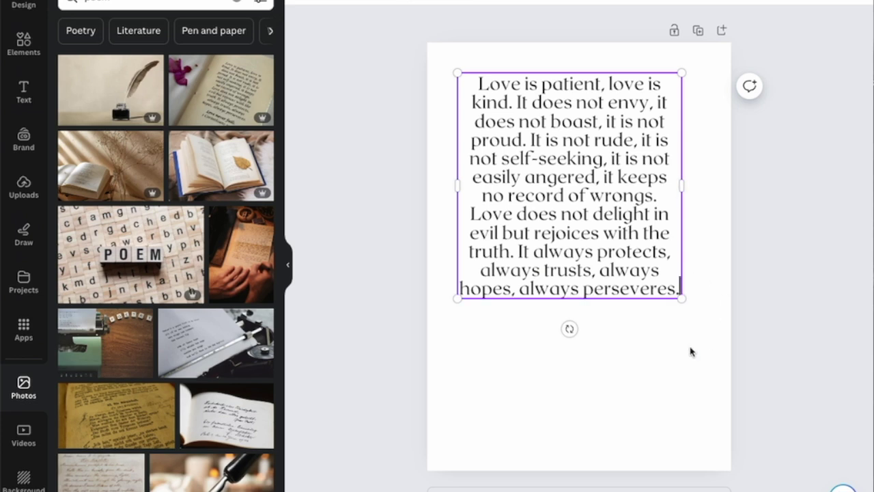
pyautogui.press('Escape')
pyautogui.click(345, 2)
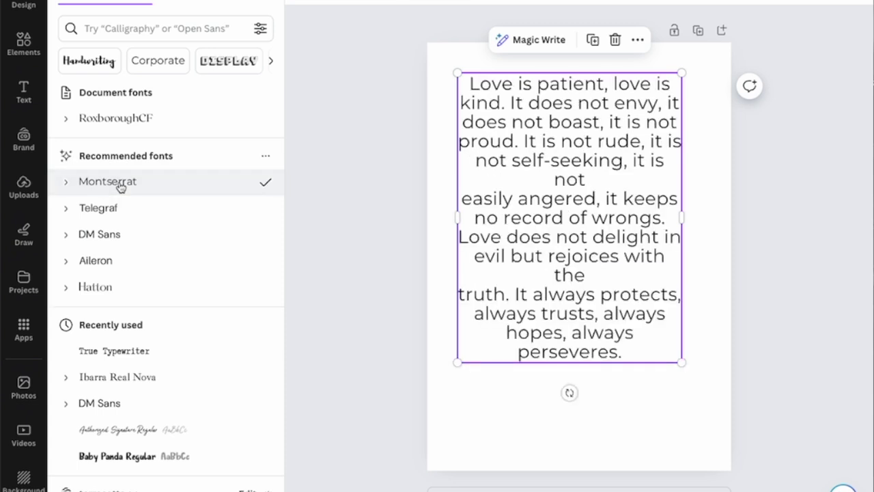
# Set the verse in Futura Display with the Hollow effect, after trying Outline and Splice.
pyautogui.click(221, 62)
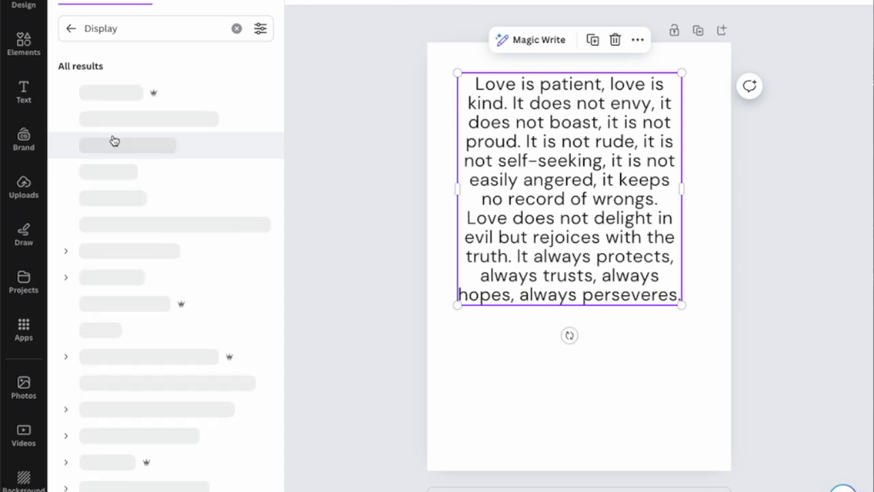
pyautogui.click(118, 179)
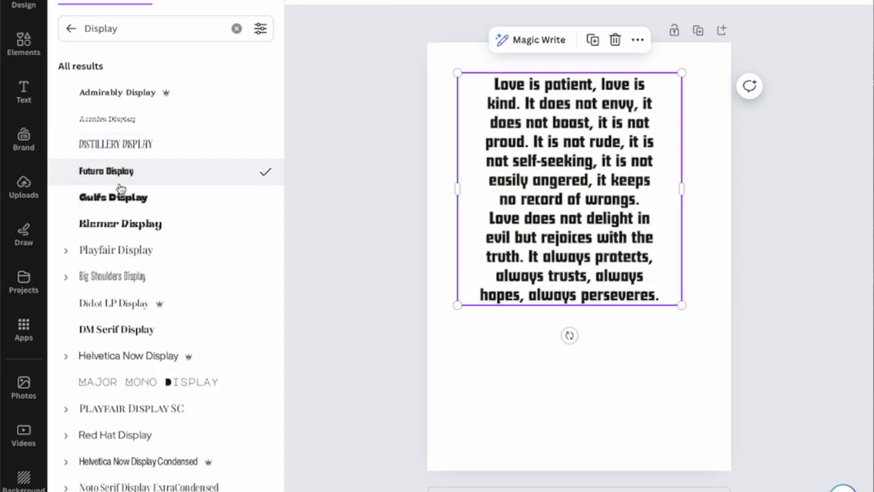
pyautogui.click(666, 1)
pyautogui.click(254, 162)
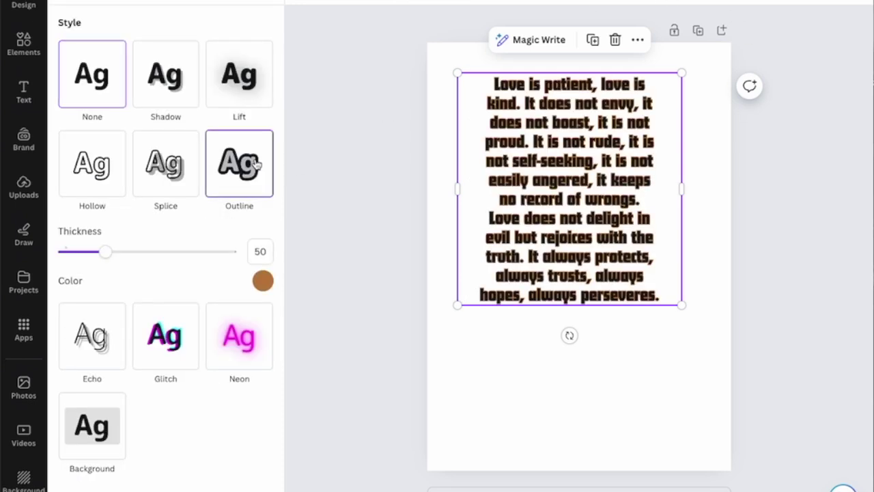
pyautogui.click(159, 188)
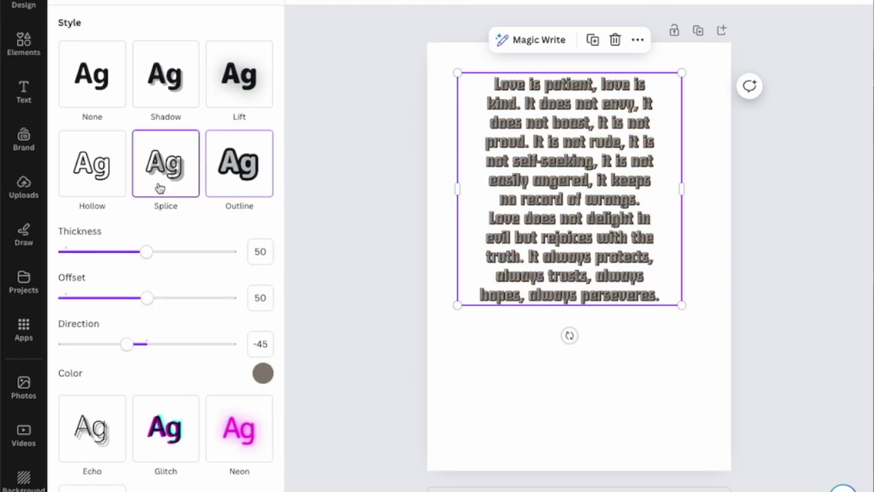
pyautogui.click(113, 180)
# Look through the Animate and Position options, then deselect the verse and scroll down.
pyautogui.click(747, 2)
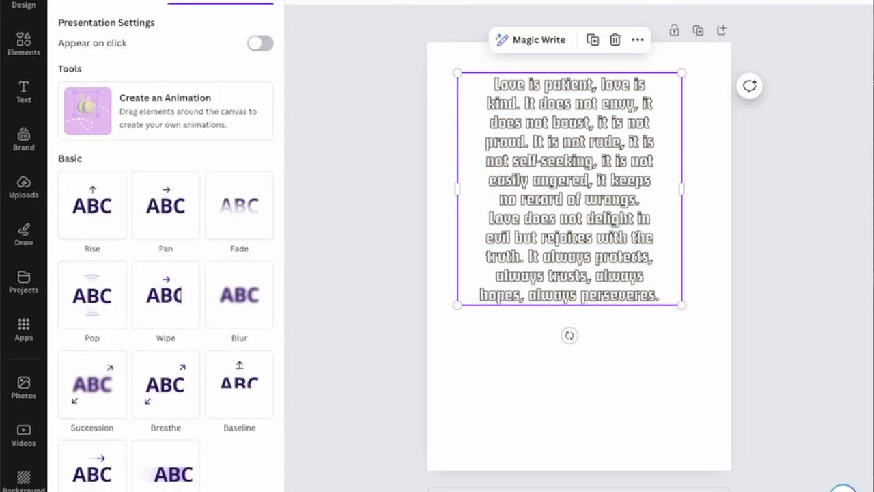
pyautogui.click(785, 2)
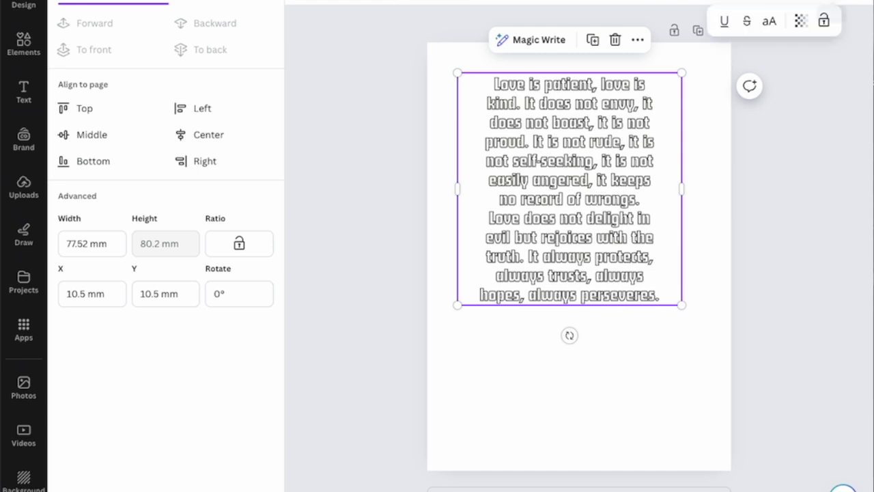
pyautogui.click(797, 96)
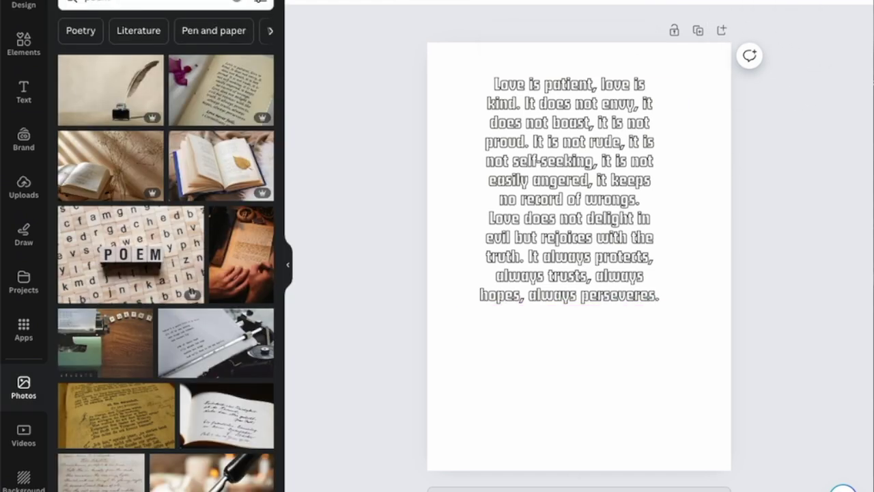
pyautogui.scroll(-6, 288, 181)
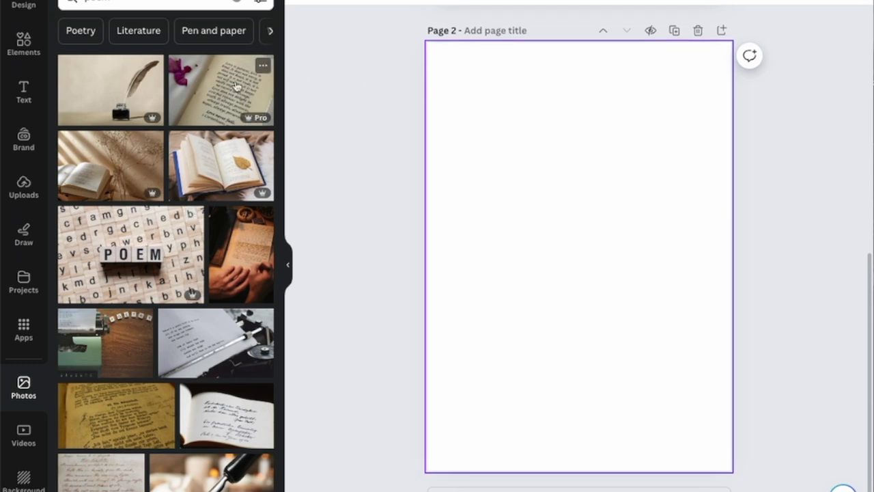
# Add the handwritten 'I see thee still' photo to Page 2 and grab all its text.
pyautogui.scroll(-5, 192, 223)
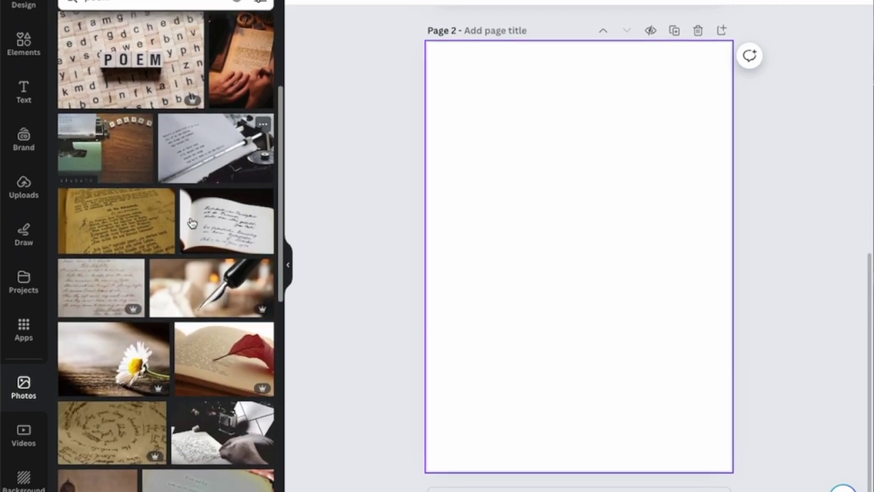
pyautogui.click(113, 271)
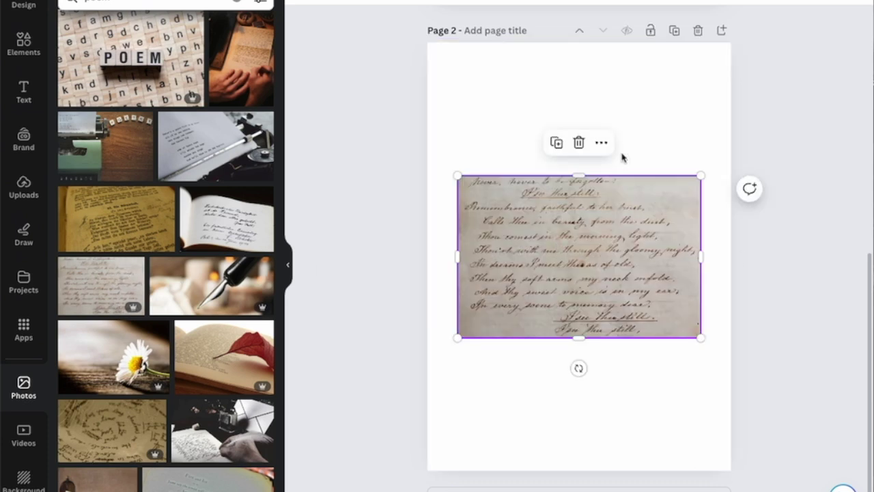
pyautogui.click(319, 4)
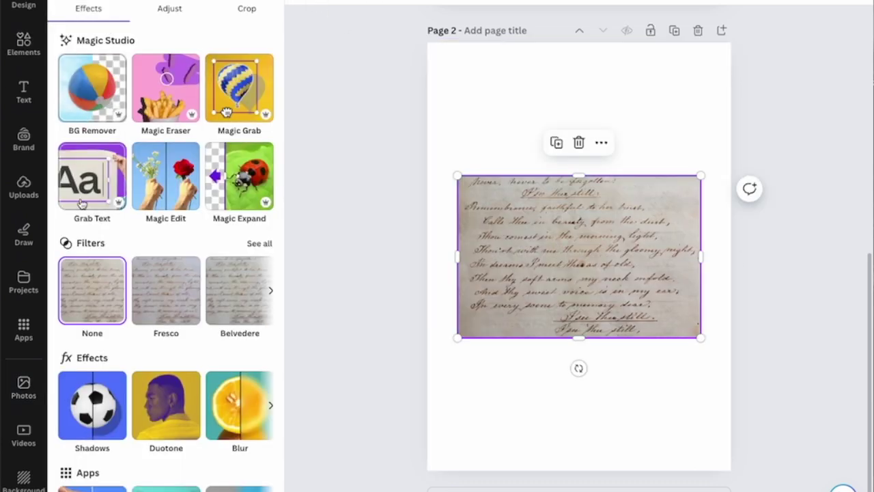
pyautogui.click(87, 198)
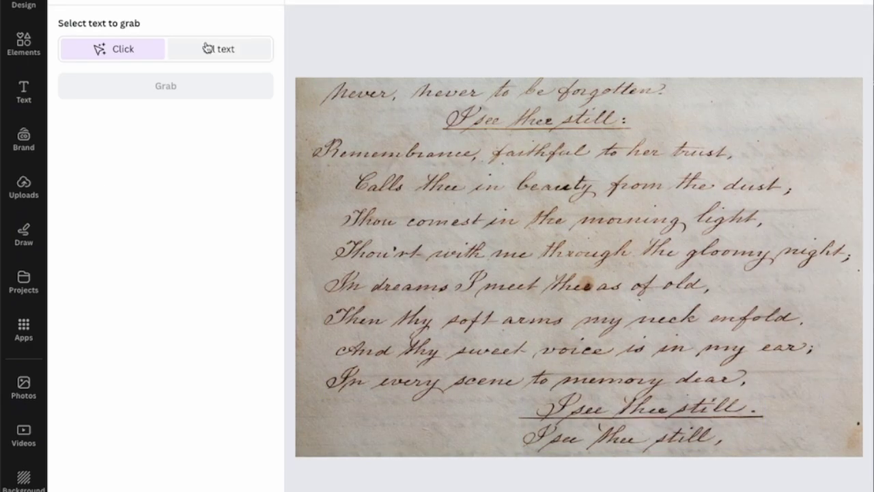
pyautogui.click(209, 48)
pyautogui.click(197, 87)
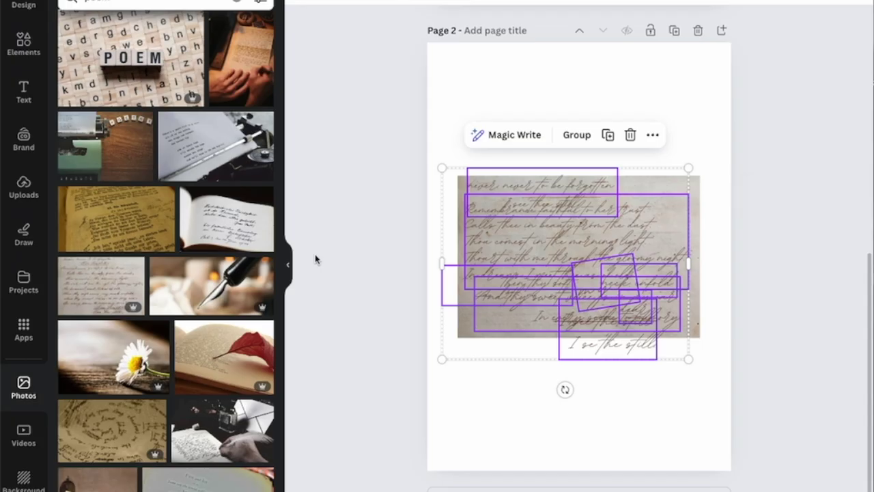
# Delete the original poem photo and select all the extracted text boxes.
pyautogui.click(695, 314)
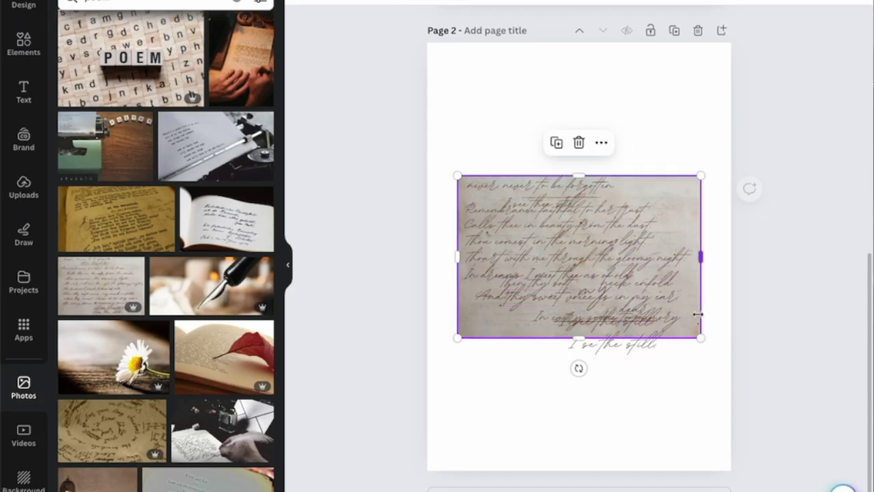
pyautogui.press('Delete')
pyautogui.moveTo(699, 374); pyautogui.dragTo(435, 146)
# Apply Admirably Display to the poem text and move it near the page top.
pyautogui.click(361, 2)
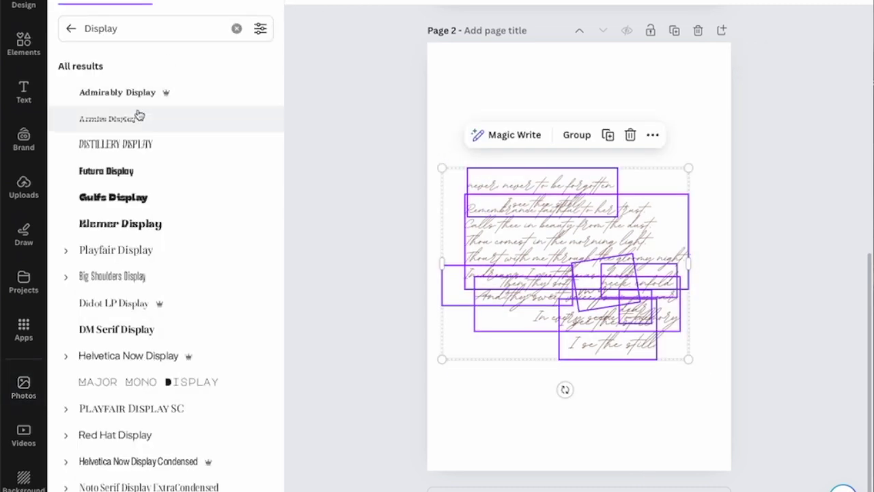
pyautogui.click(120, 92)
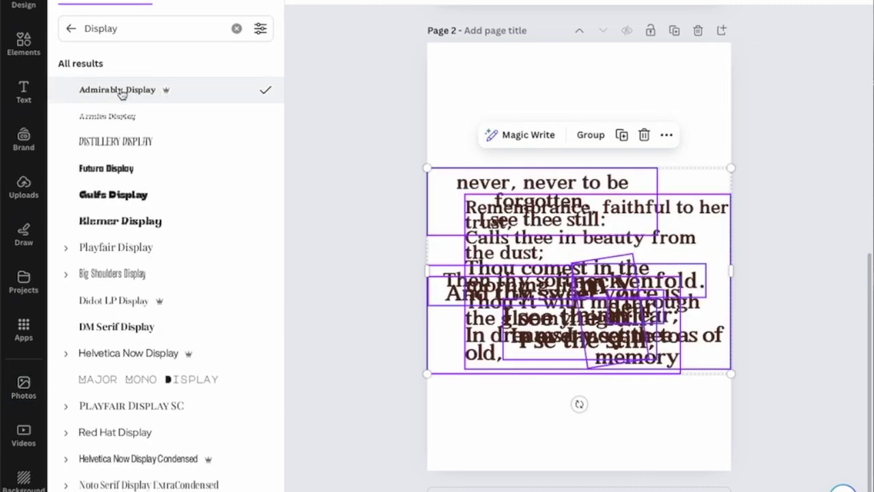
pyautogui.moveTo(540, 189); pyautogui.dragTo(540, 88)
pyautogui.click(689, 362)
pyautogui.click(645, 164)
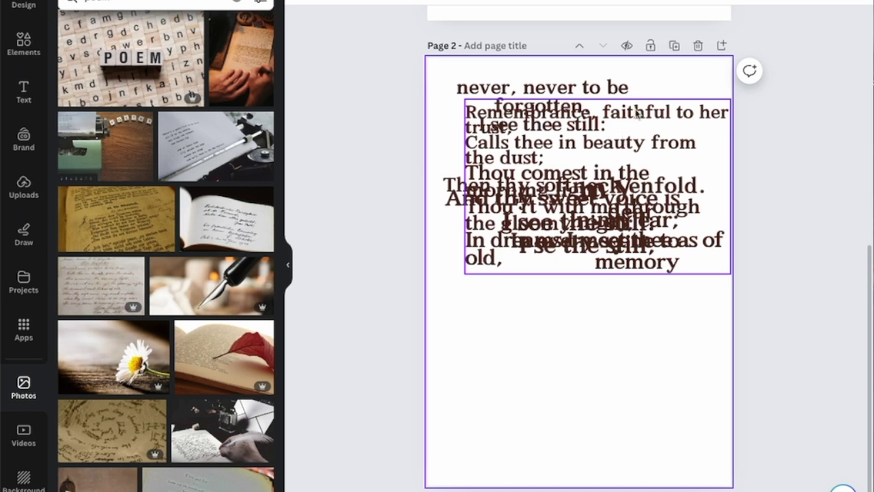
# Drag the tangled text boxes, like 'neck enfold.' and 'dear', into readable line order.
pyautogui.moveTo(681, 336); pyautogui.dragTo(487, 343)
pyautogui.moveTo(660, 182); pyautogui.dragTo(657, 222)
pyautogui.moveTo(516, 263); pyautogui.dragTo(493, 147)
pyautogui.moveTo(635, 225); pyautogui.dragTo(635, 295)
pyautogui.moveTo(580, 372); pyautogui.dragTo(580, 450)
pyautogui.moveTo(614, 341); pyautogui.dragTo(645, 370)
pyautogui.moveTo(505, 330); pyautogui.dragTo(505, 312)
pyautogui.moveTo(656, 351); pyautogui.dragTo(698, 318)
pyautogui.moveTo(592, 371); pyautogui.dragTo(567, 347)
pyautogui.moveTo(603, 447); pyautogui.dragTo(550, 417)
# Try and remove a handwritten-paper photo, then shrink all poem text to half-page width.
pyautogui.click(202, 137)
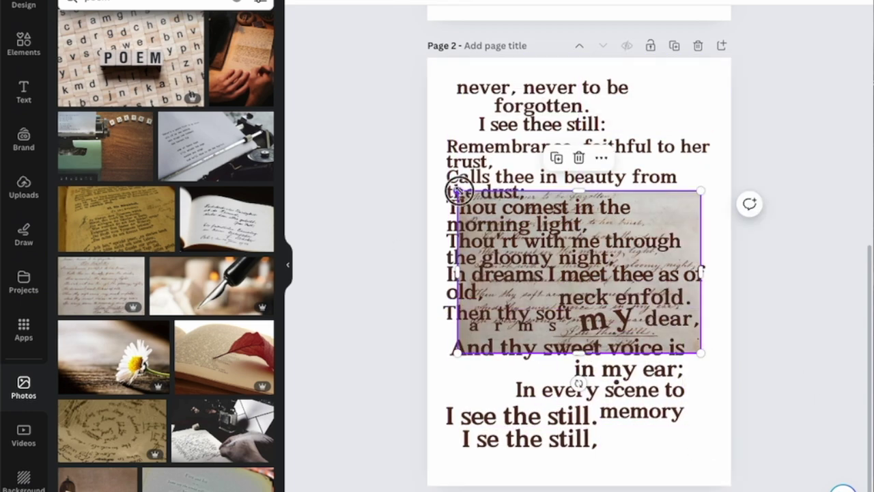
pyautogui.moveTo(456, 190); pyautogui.dragTo(447, 184)
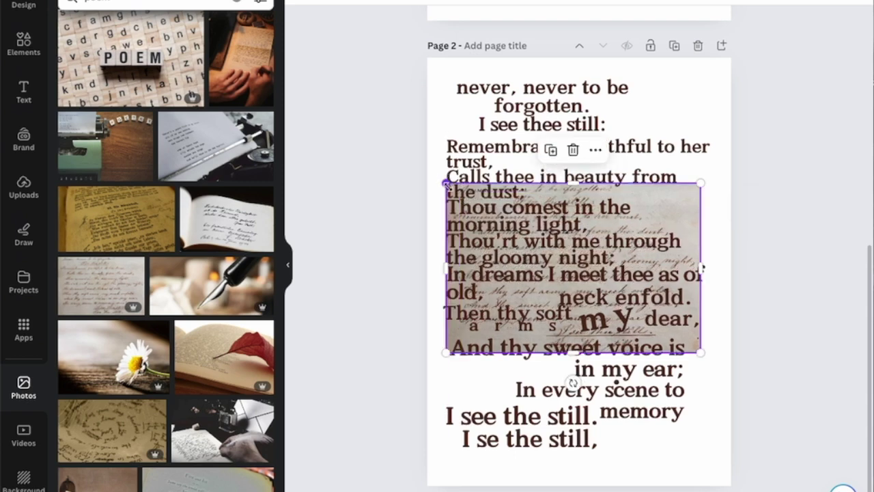
pyautogui.press('Delete')
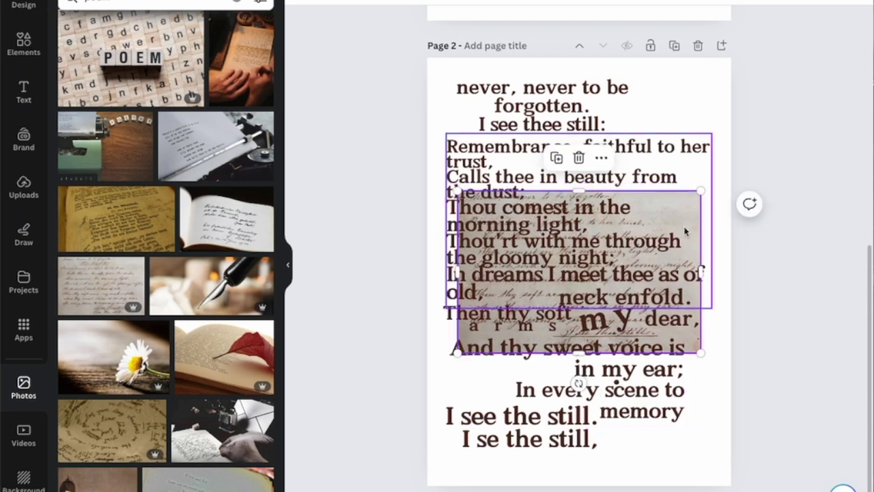
pyautogui.moveTo(702, 447); pyautogui.dragTo(430, 95)
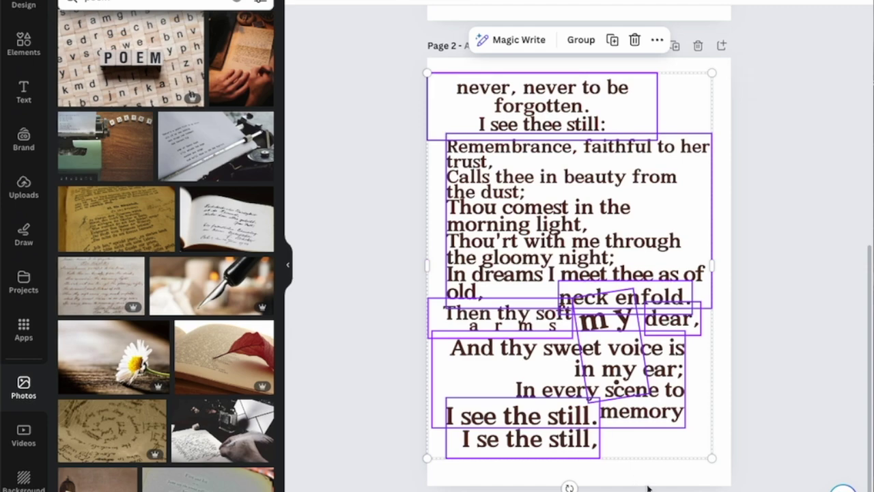
pyautogui.moveTo(711, 459); pyautogui.dragTo(532, 348)
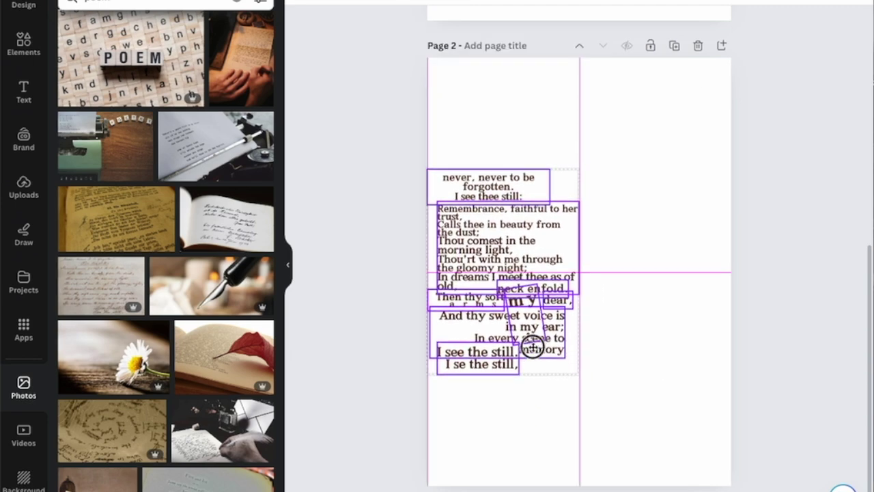
# Place the handwritten poem photo in the lower half, with the widened poem text above it.
pyautogui.click(597, 316)
pyautogui.click(96, 293)
pyautogui.moveTo(642, 251); pyautogui.dragTo(643, 379)
pyautogui.moveTo(413, 146); pyautogui.dragTo(453, 368)
pyautogui.moveTo(467, 266); pyautogui.dragTo(466, 165)
pyautogui.moveTo(581, 175); pyautogui.dragTo(651, 185)
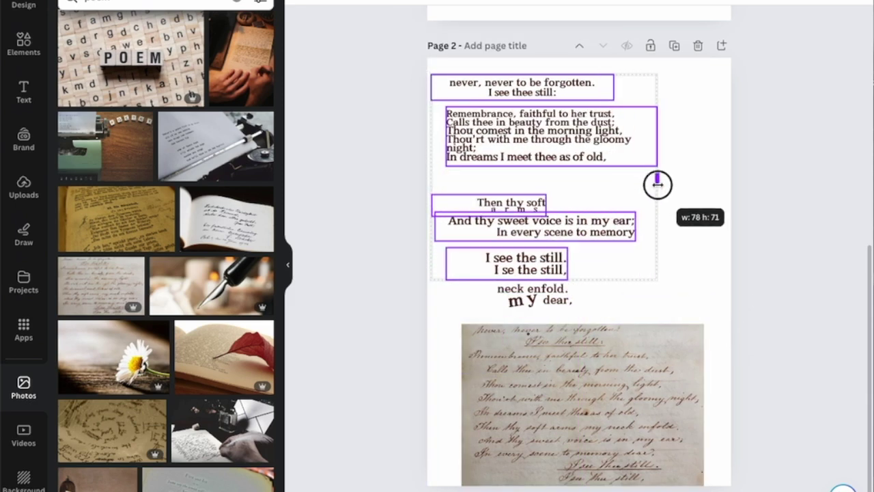
# Compare the typed poem lines with the handwritten photo to find the out-of-place fragment.
pyautogui.scroll(5, 654, 433)
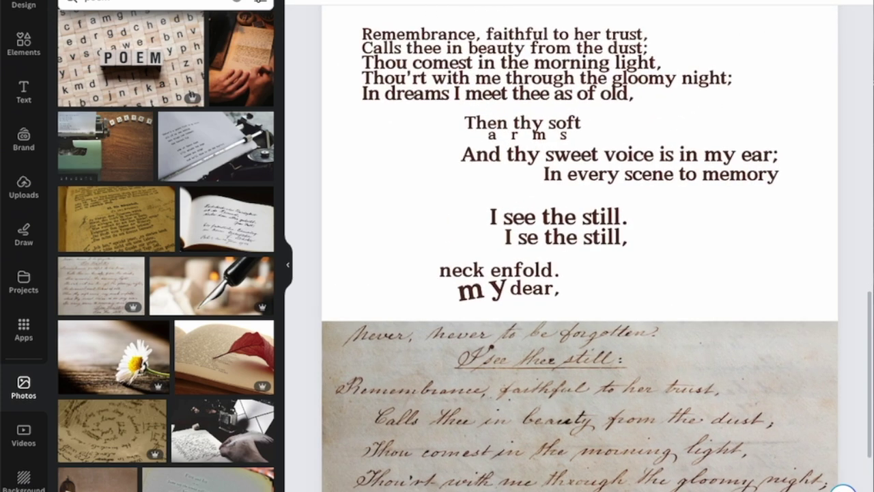
pyautogui.scroll(-3, 653, 433)
pyautogui.scroll(3, 653, 433)
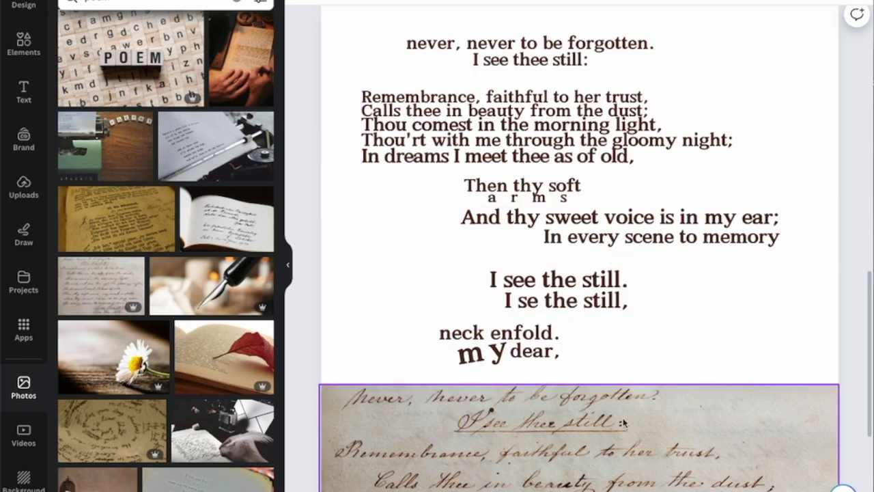
pyautogui.scroll(-3, 623, 395)
pyautogui.scroll(1, 615, 443)
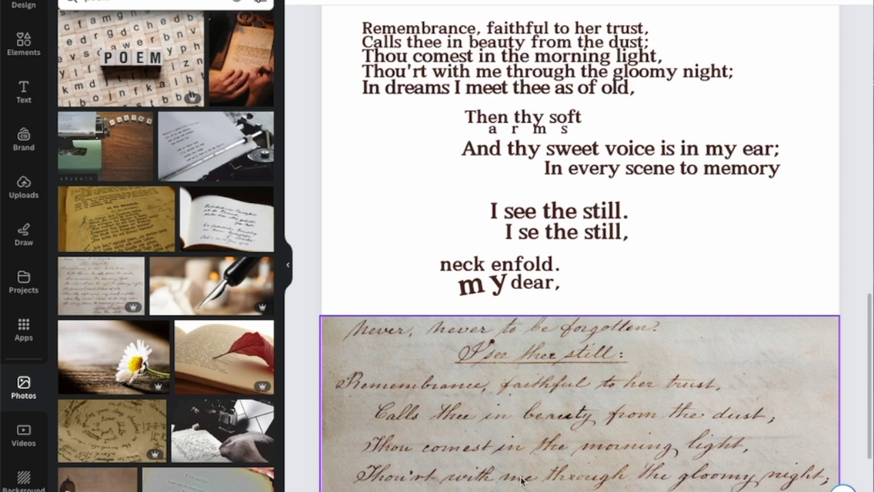
pyautogui.scroll(-2, 580, 273)
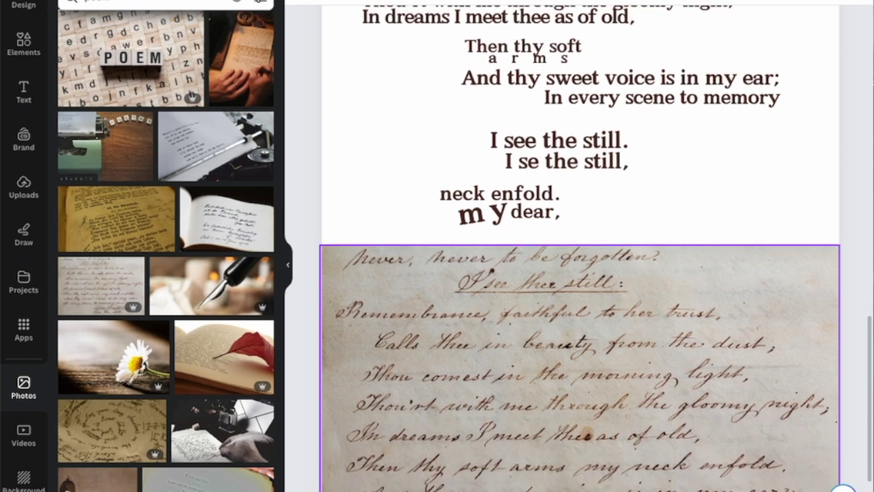
pyautogui.scroll(1, 580, 273)
pyautogui.scroll(3, 580, 273)
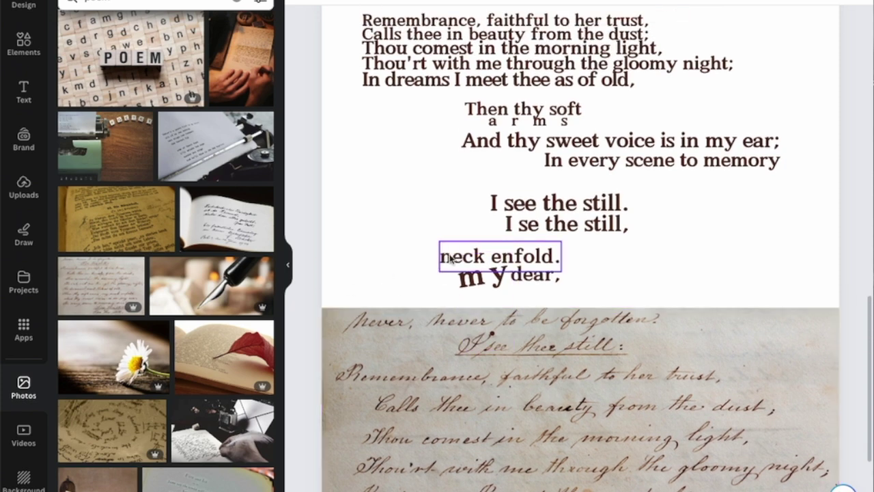
# Move the "neck enfold." text box to sit right after "Then thy soft arms".
pyautogui.click(605, 110)
pyautogui.scroll(-2, 605, 205)
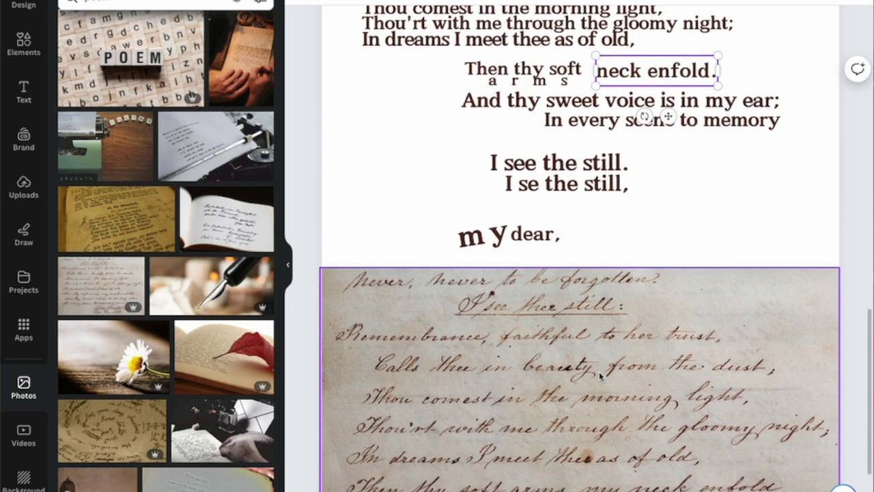
pyautogui.scroll(2, 601, 308)
pyautogui.scroll(-2, 600, 375)
pyautogui.scroll(-1, 600, 374)
pyautogui.scroll(3, 600, 375)
pyautogui.scroll(-5, 600, 375)
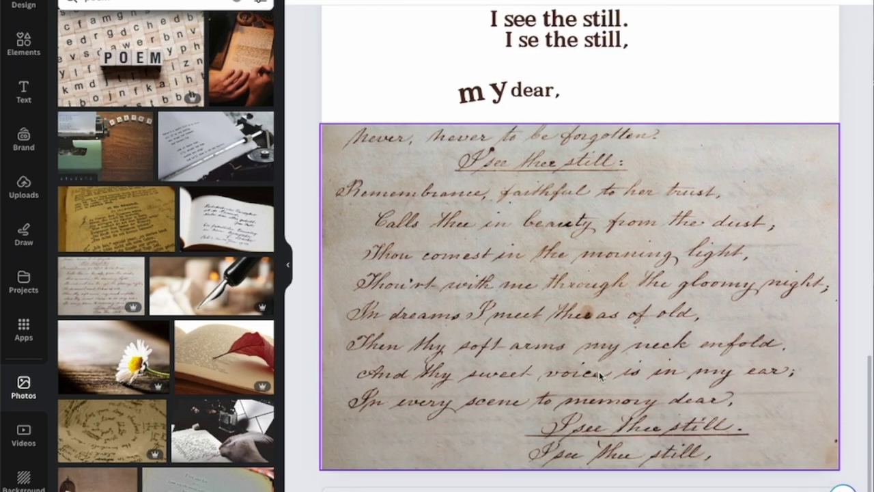
pyautogui.scroll(6, 600, 375)
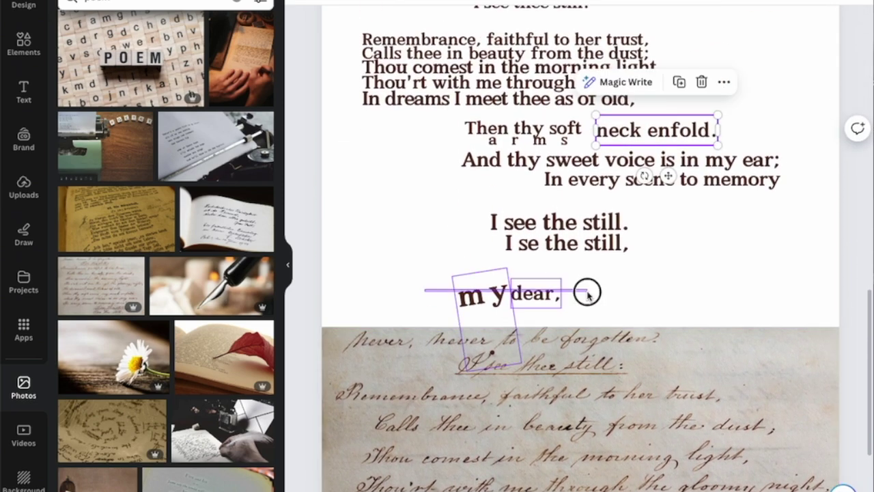